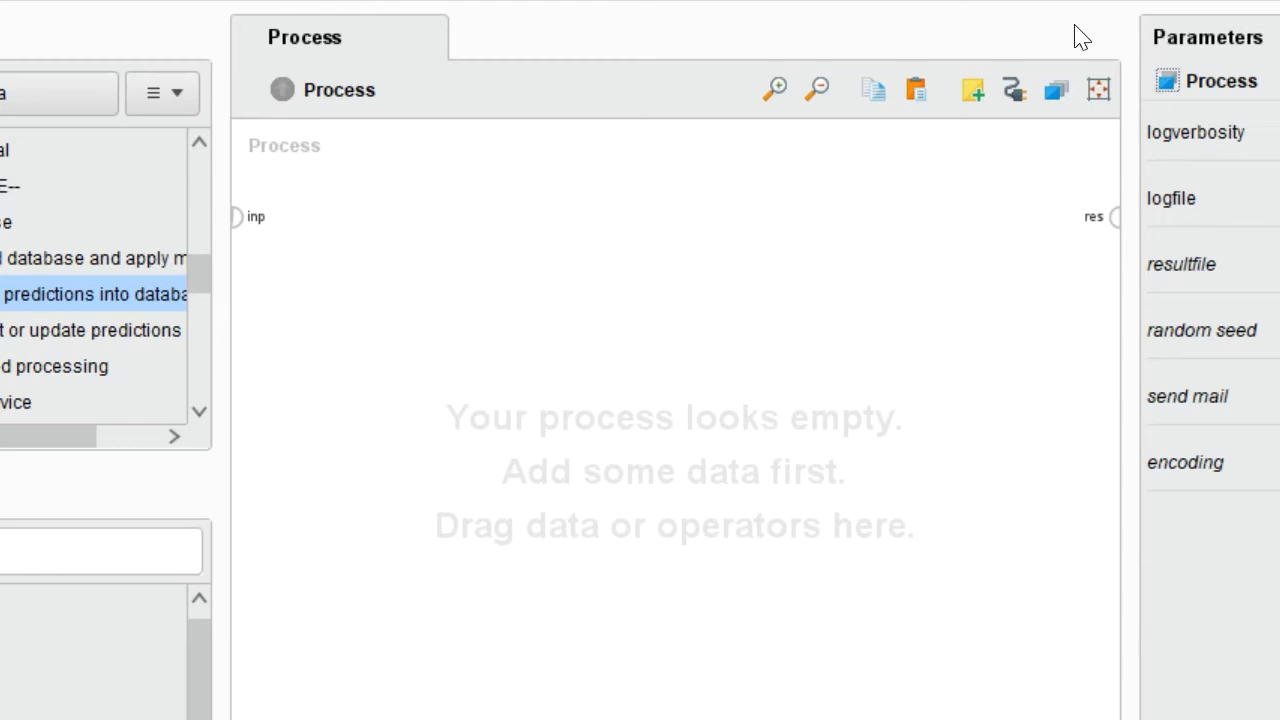
Search for the Read Excel operator and add it to the empty process.
{"action": "left_click", "coordinate": [1165, 0]}
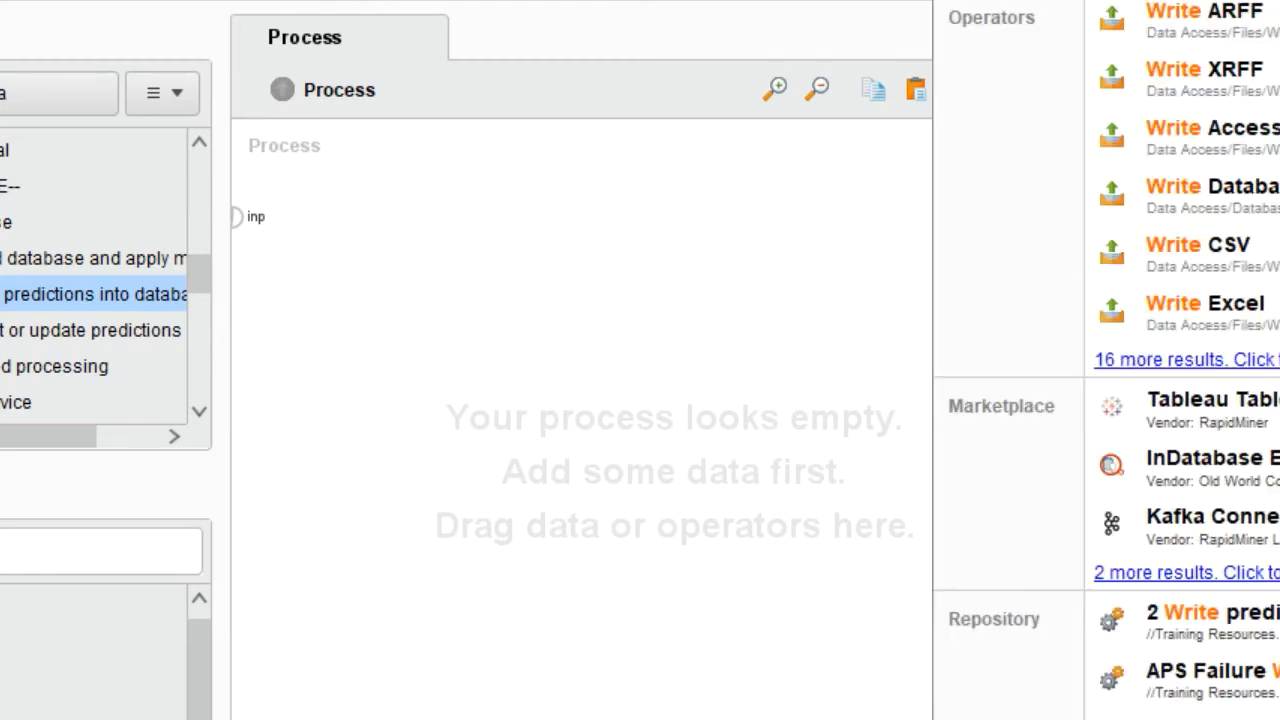
{"action": "type", "text": "read"}
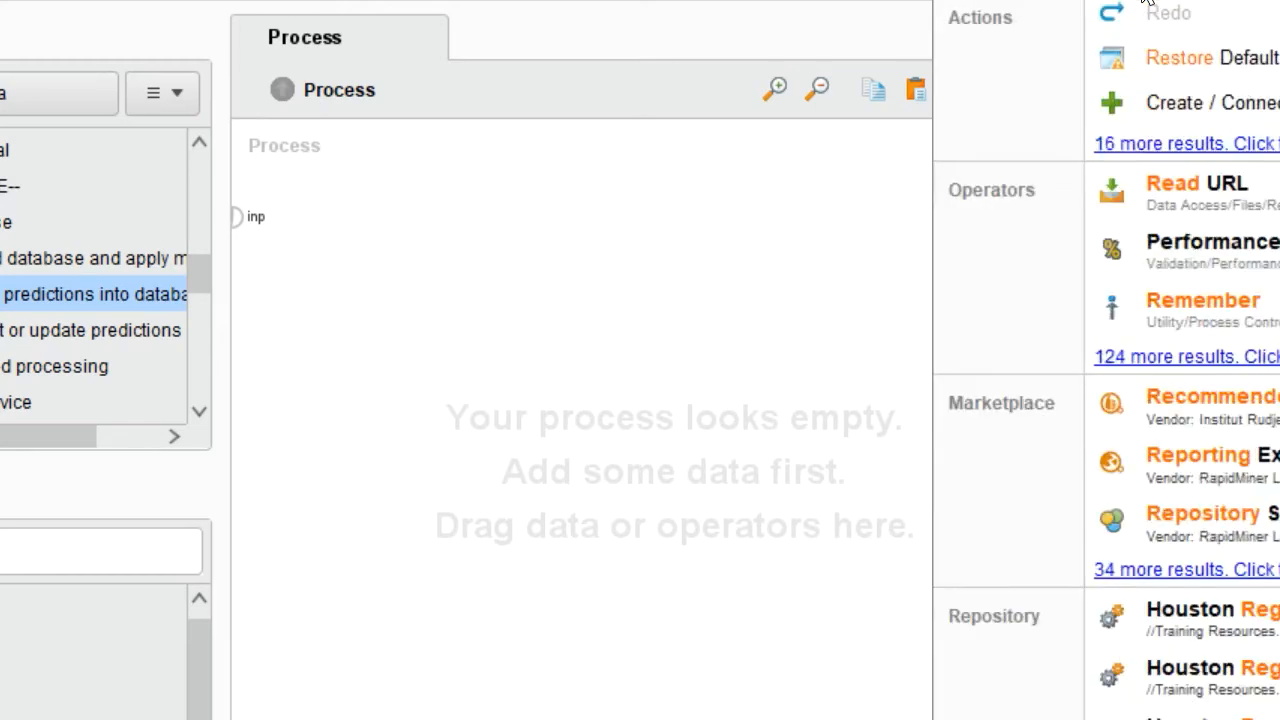
{"action": "type", "text": " ex"}
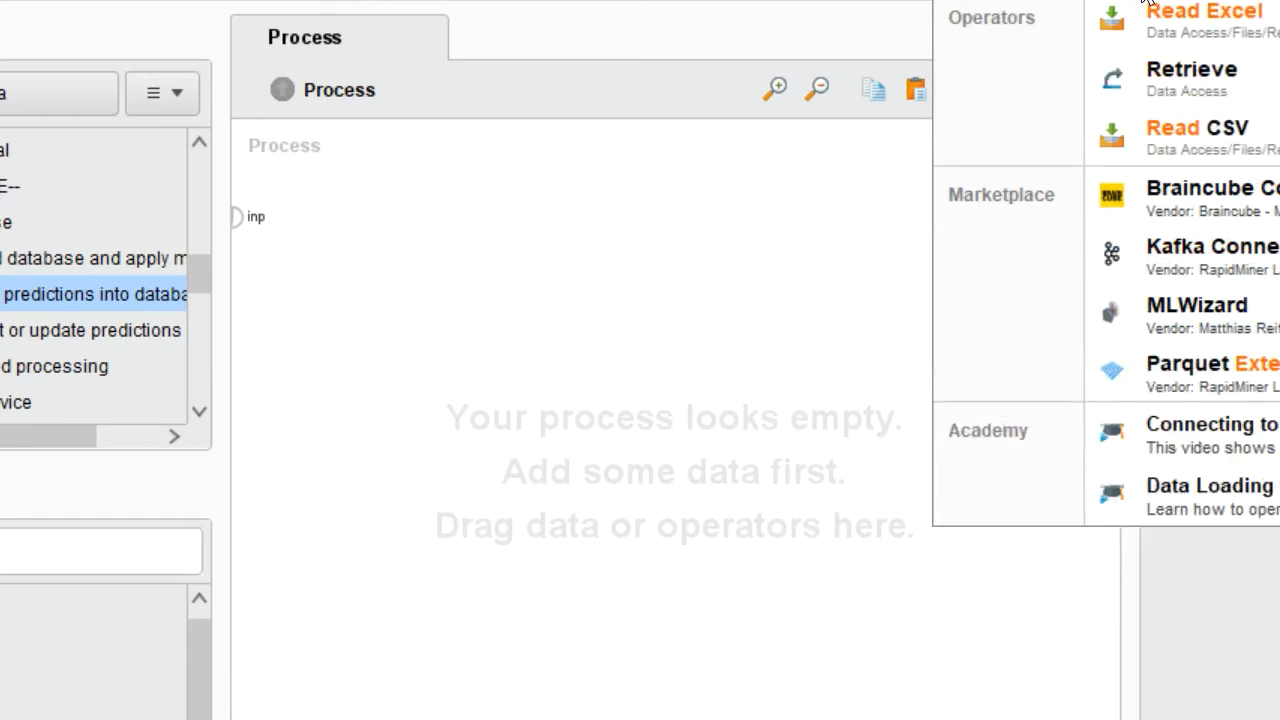
{"action": "left_click_drag", "start_coordinate": [1145, 2], "coordinate": [430, 359]}
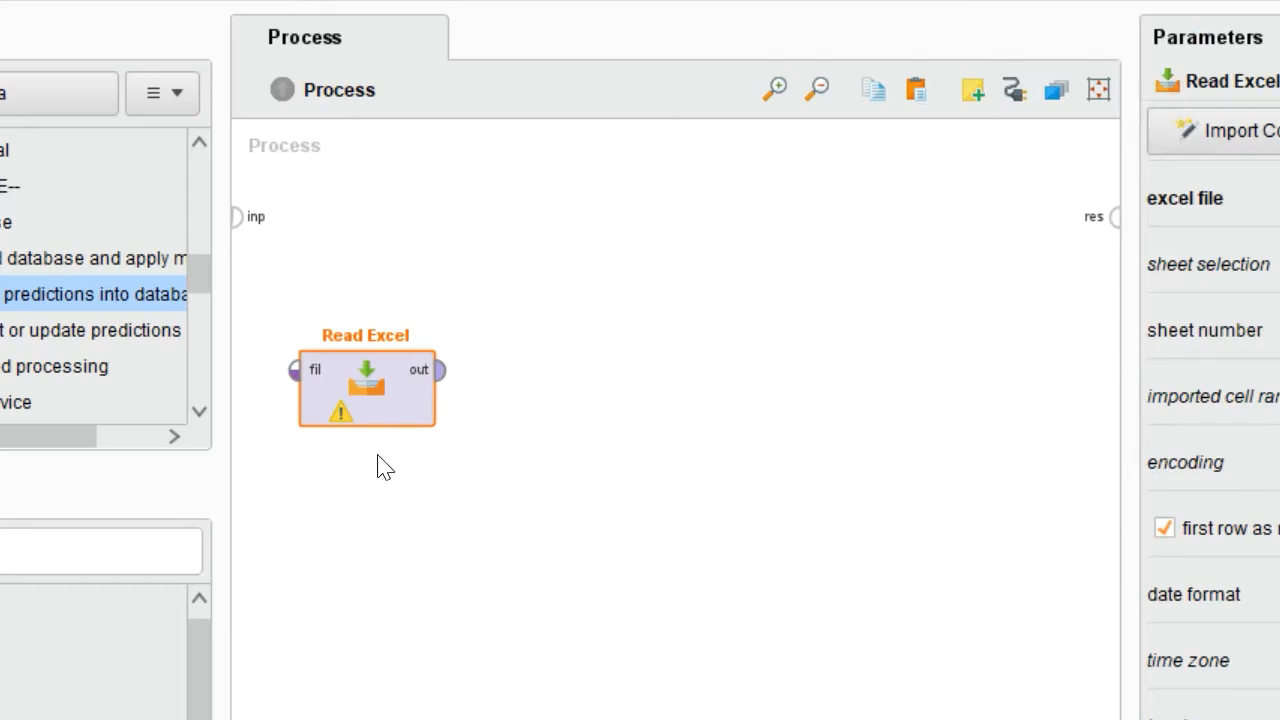
Start Read Excel's import configuration and choose Iris.xls from the Data Set folder inside Conference 17 decembre on the Desktop.
{"action": "left_click", "coordinate": [1195, 155]}
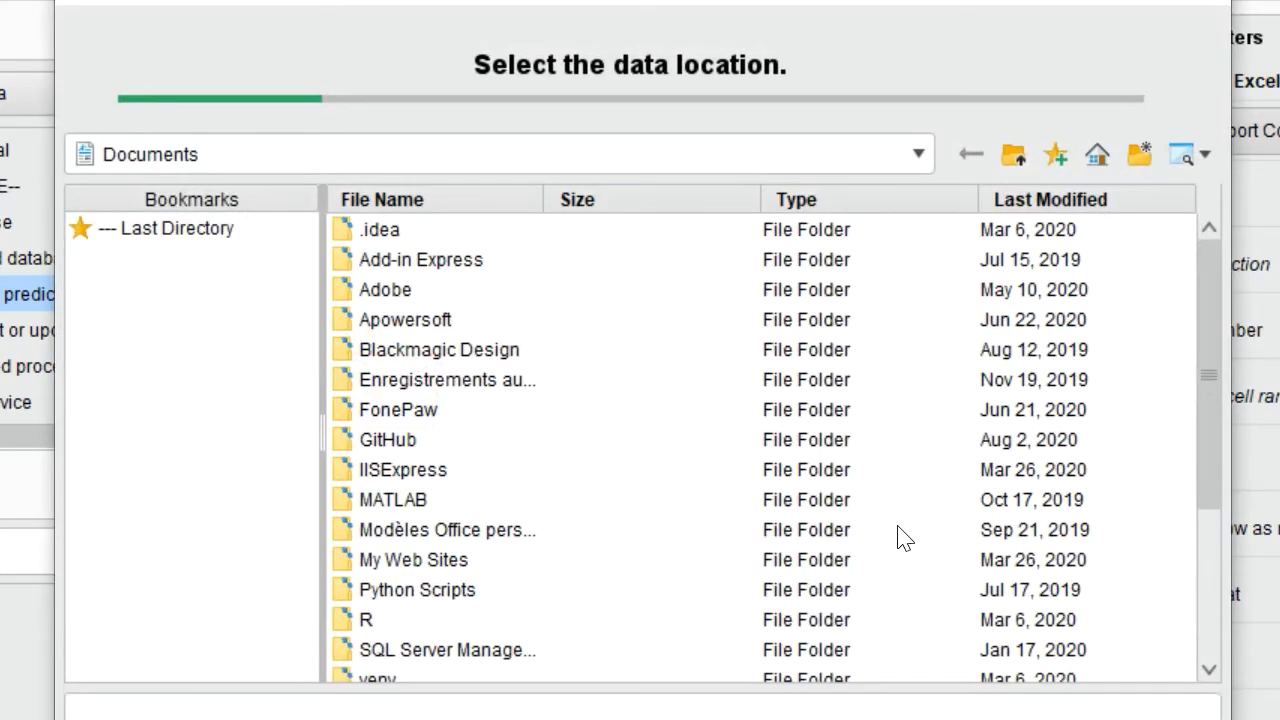
{"action": "left_click", "coordinate": [185, 160]}
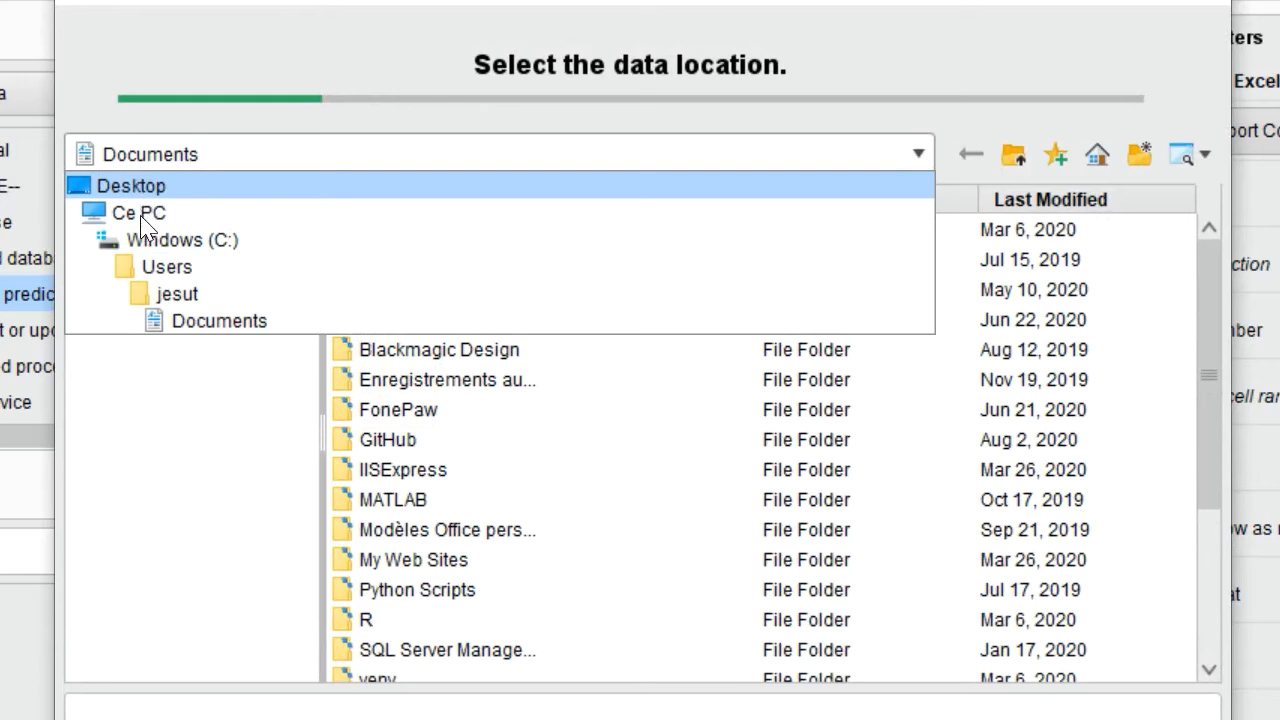
{"action": "key", "text": "Return"}
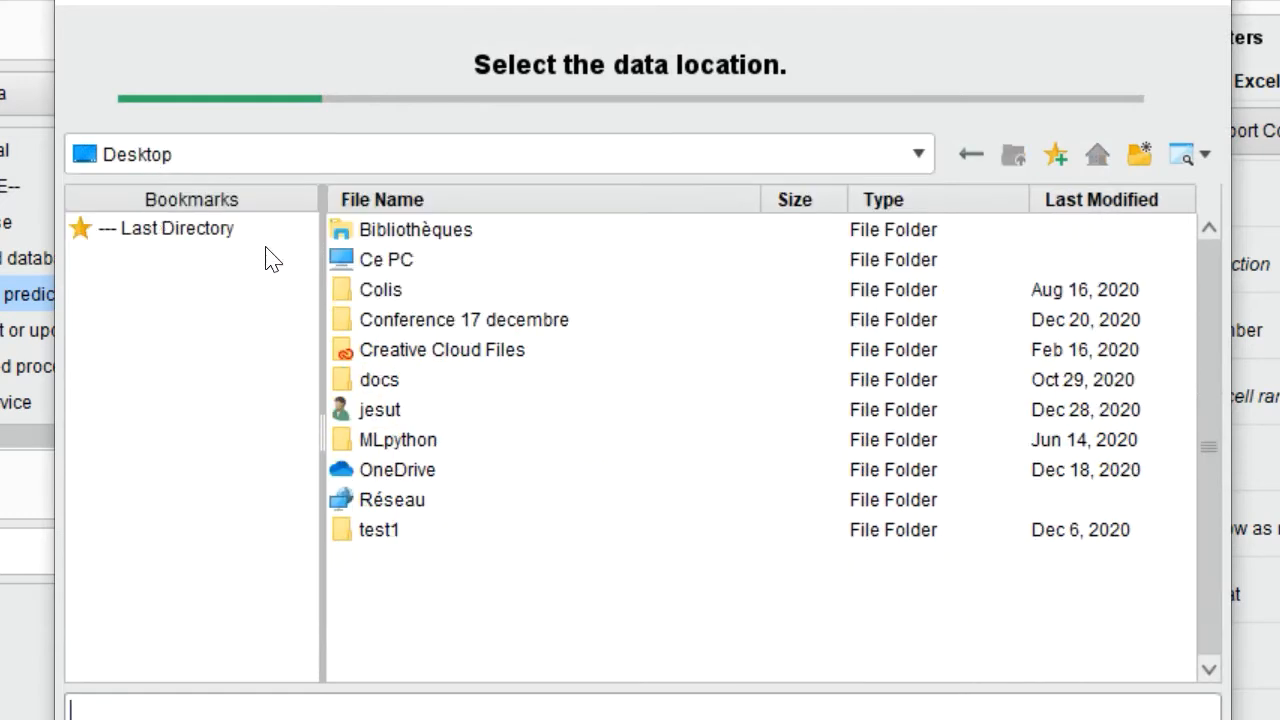
{"action": "left_click", "coordinate": [470, 326]}
{"action": "double_click", "coordinate": [470, 322]}
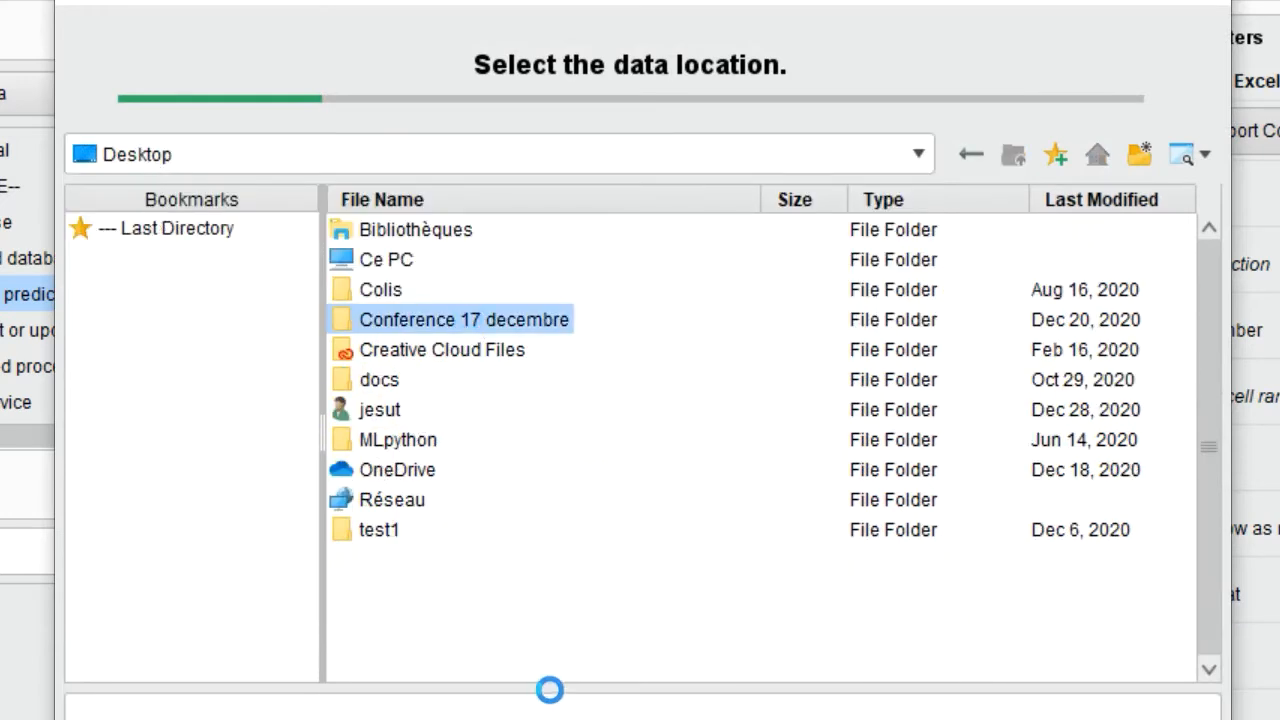
{"action": "left_click", "coordinate": [383, 232]}
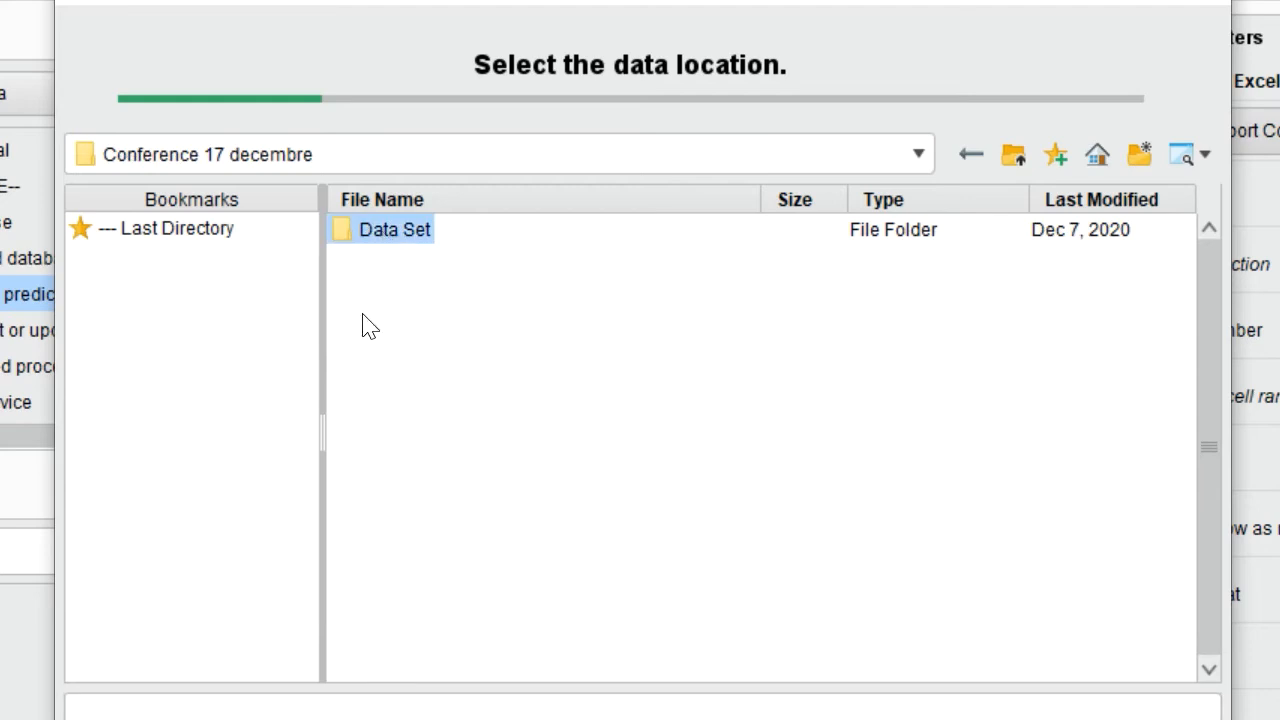
{"action": "double_click", "coordinate": [410, 234]}
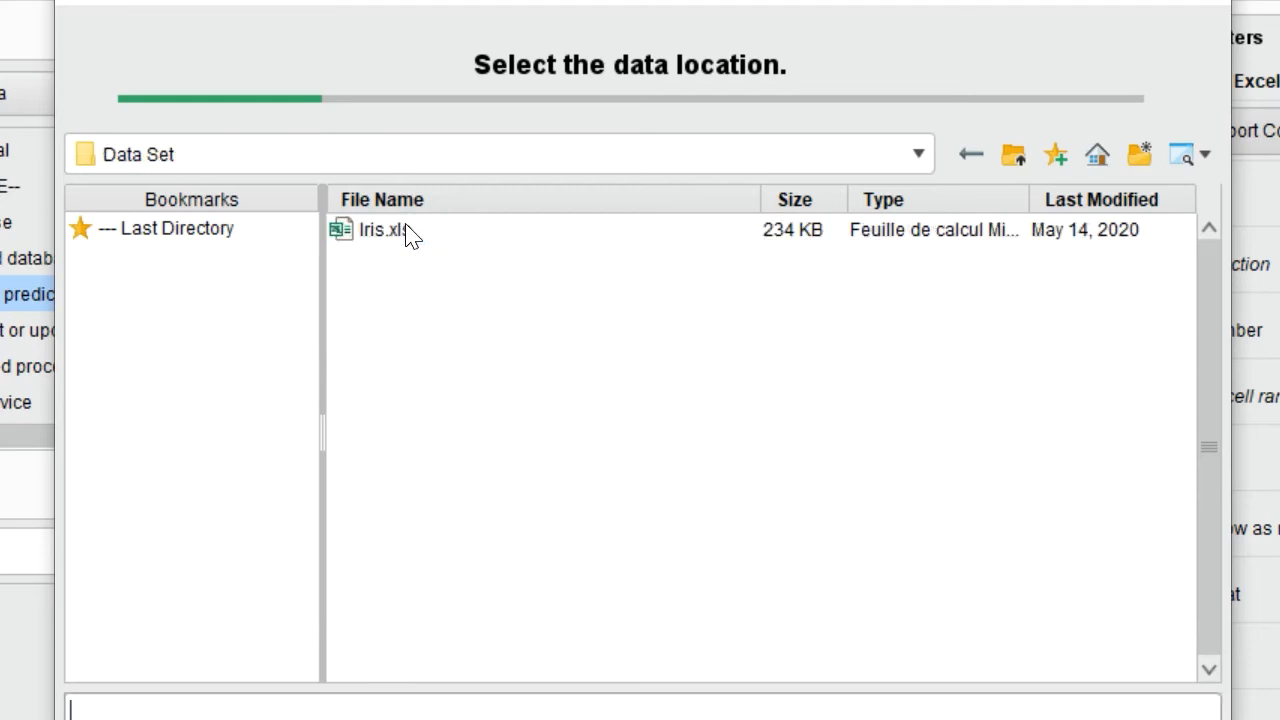
{"action": "left_click", "coordinate": [407, 237]}
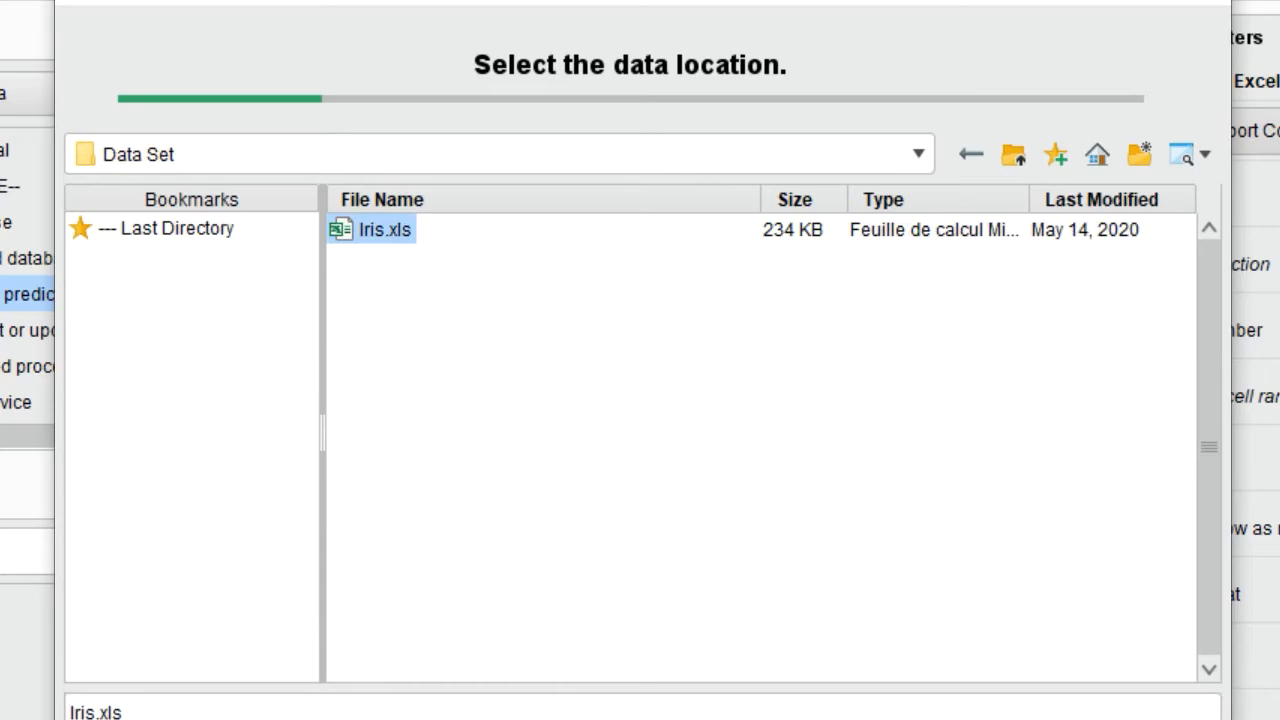
{"action": "key", "text": "Return"}
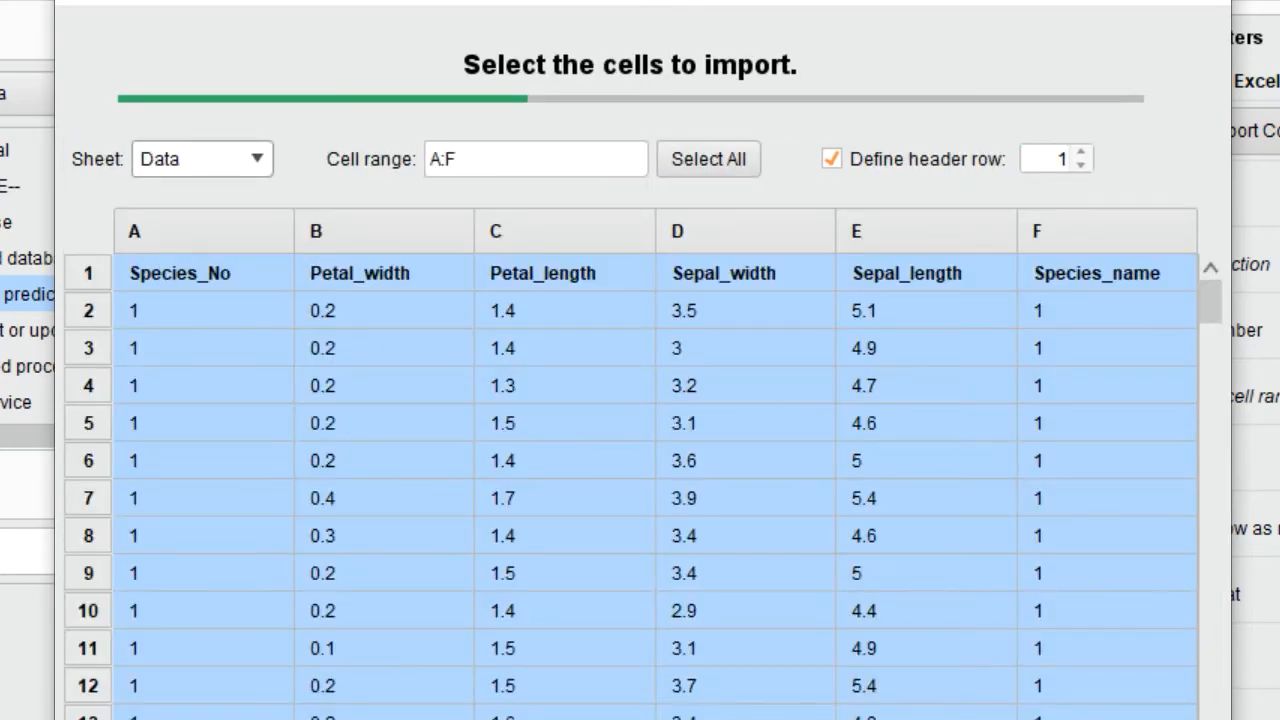
Finish the import with cell range A:F of the Data sheet, and move Read Excel level with the process input port.
{"action": "key", "text": "Return"}
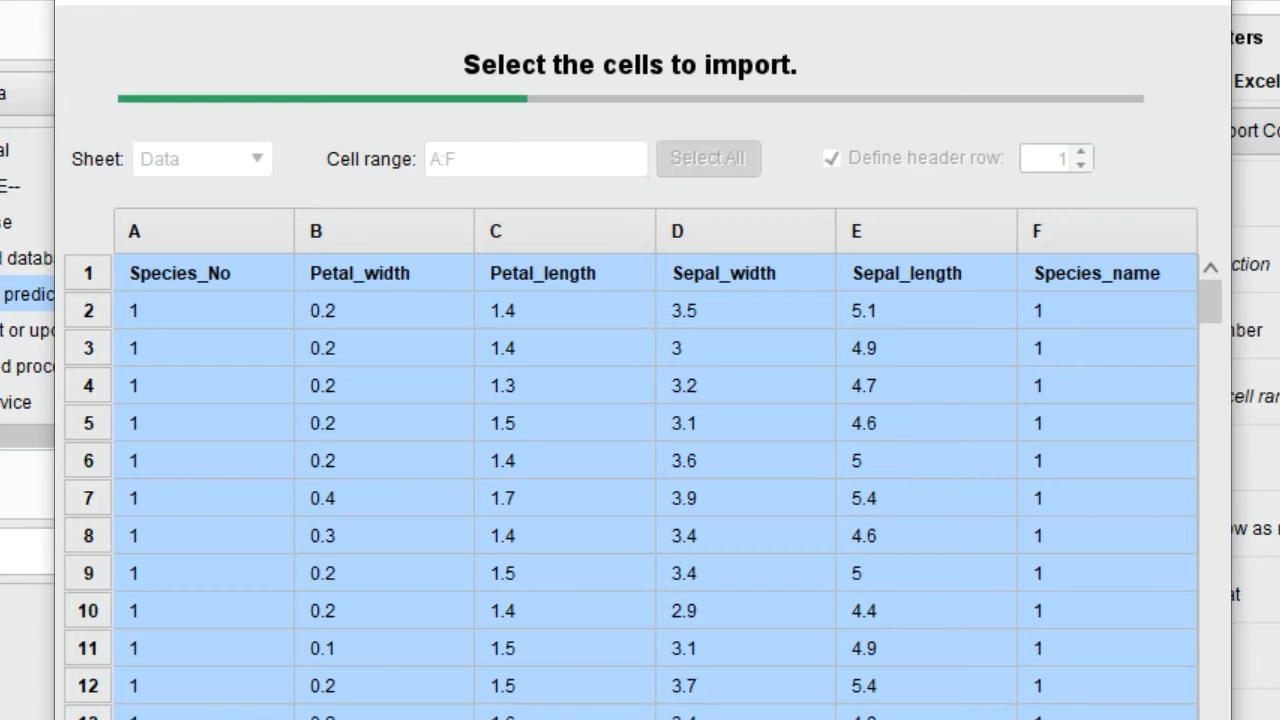
{"action": "key", "text": "Return"}
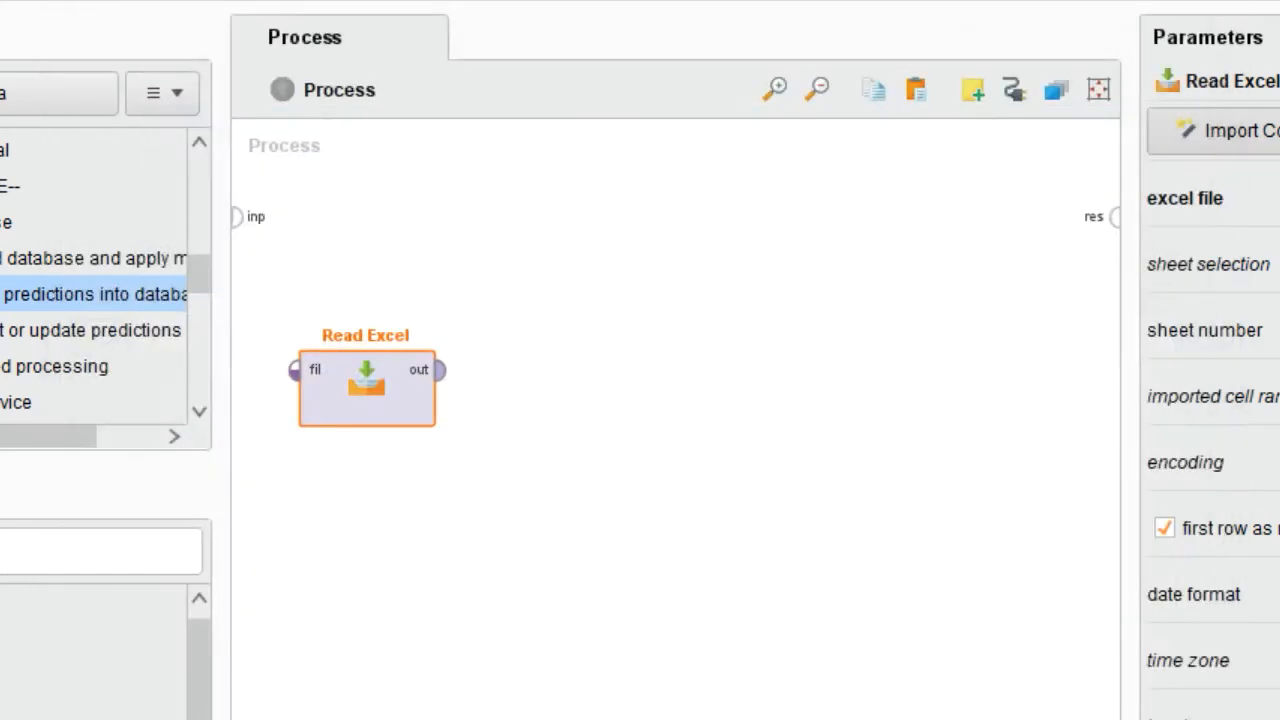
{"action": "left_click_drag", "start_coordinate": [403, 386], "coordinate": [403, 280]}
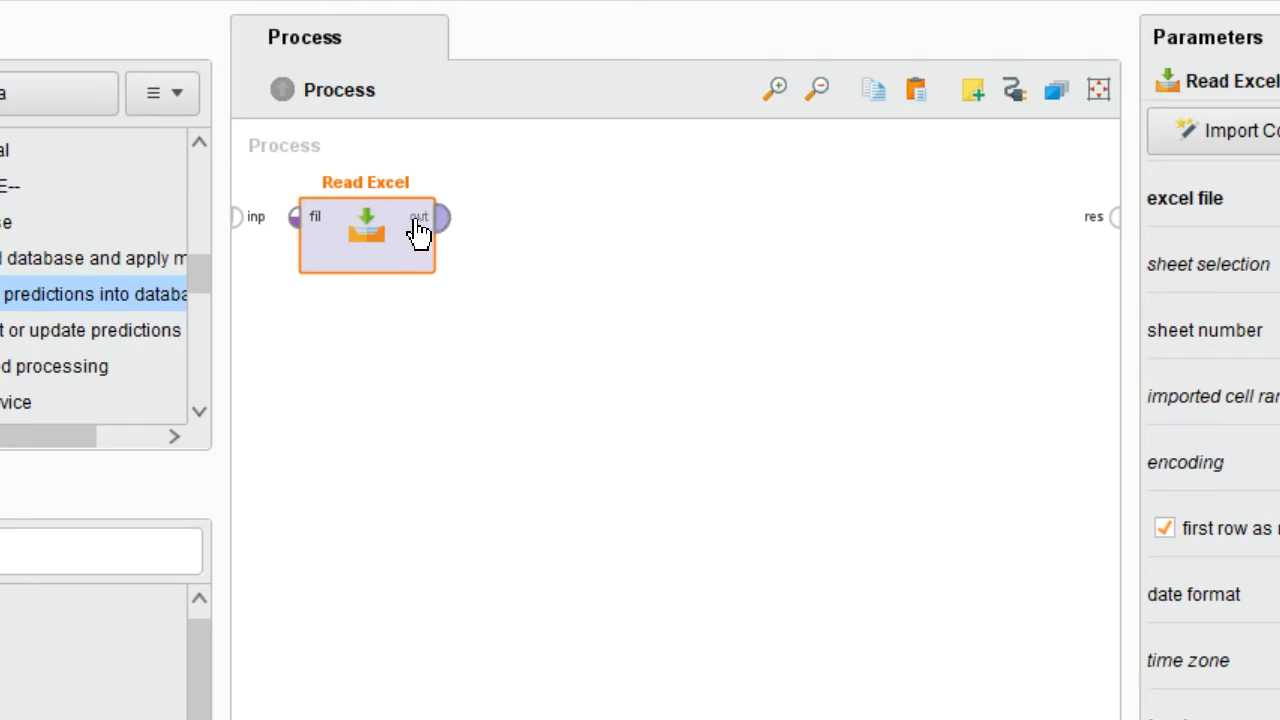
{"action": "mouse_move", "coordinate": [420, 225]}
{"action": "type", "text": "acp"}
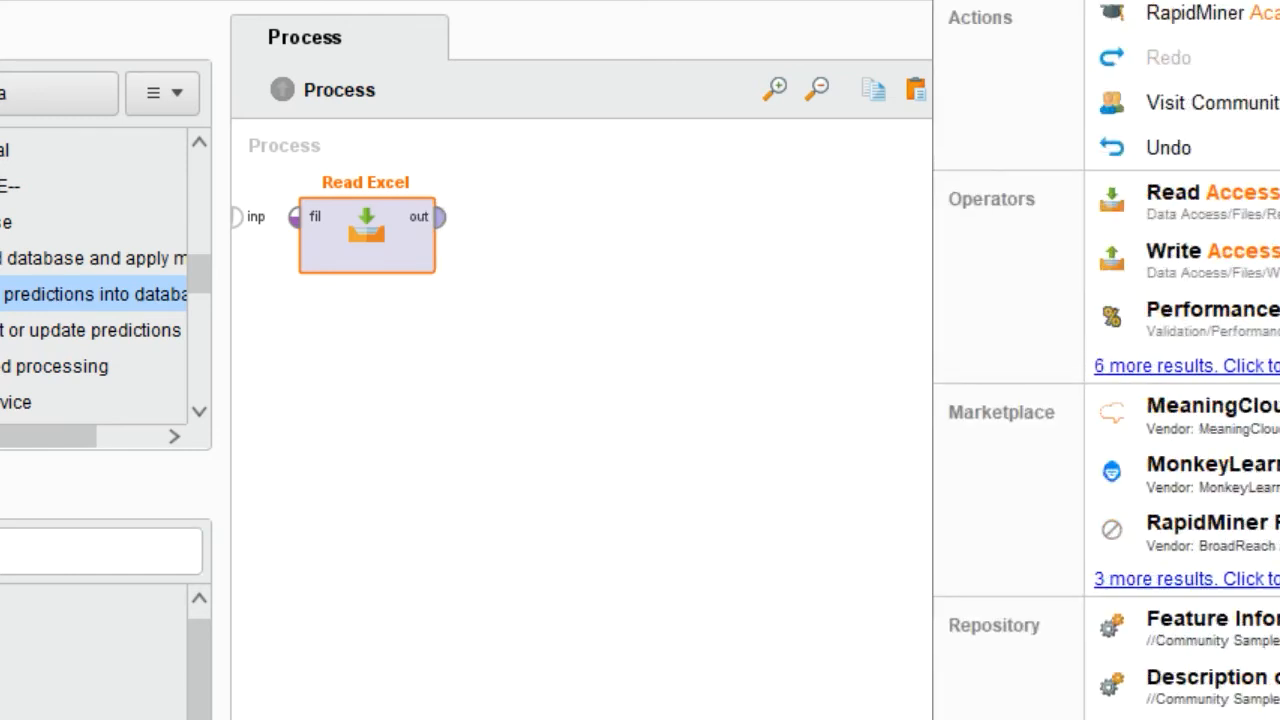
{"action": "key", "text": "BackSpace"}
{"action": "key", "text": "BackSpace"}
{"action": "key", "text": "BackSpace"}
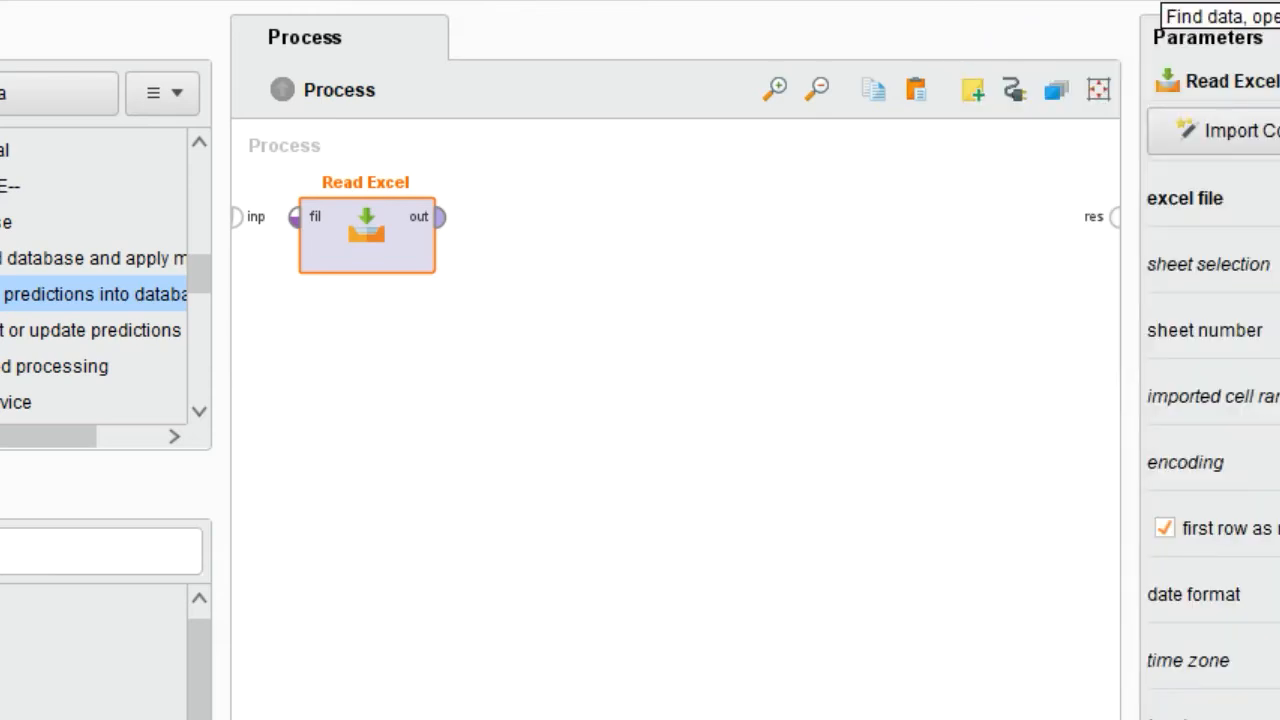
{"action": "type", "text": "a"}
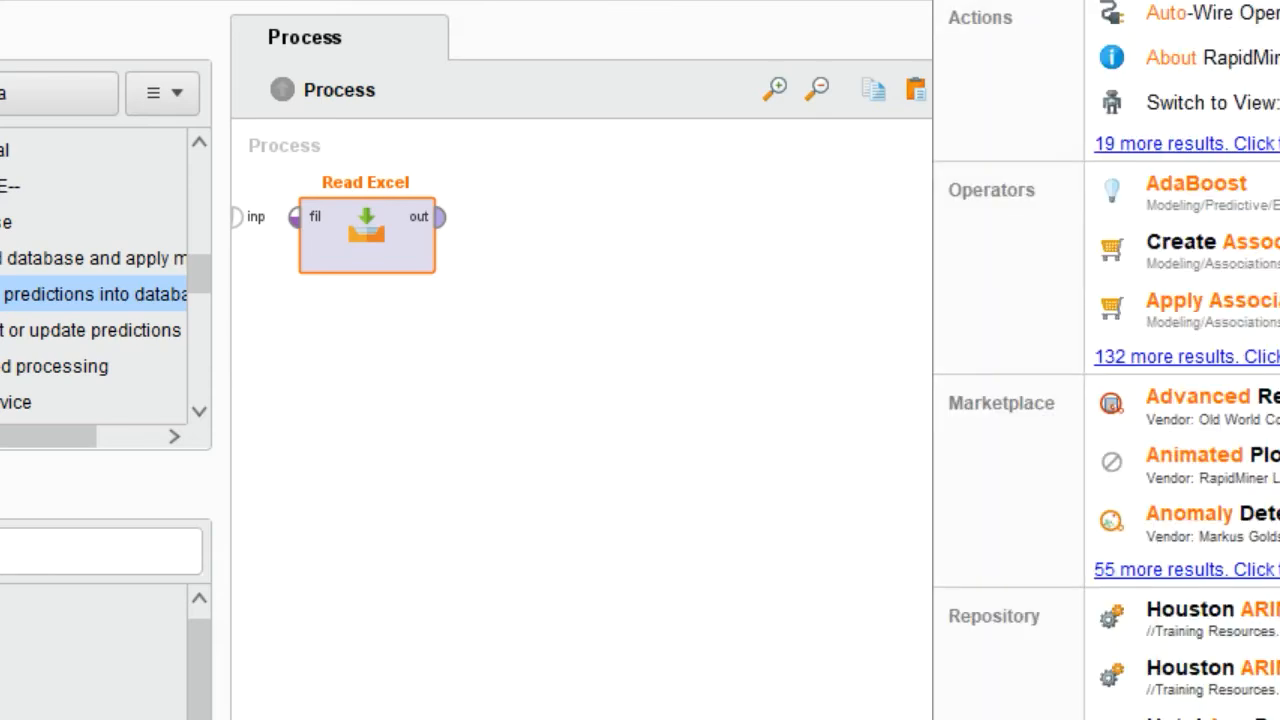
{"action": "type", "text": "naly"}
{"action": "key", "text": "BackSpace"}
{"action": "key", "text": "BackSpace"}
{"action": "key", "text": "BackSpace"}
{"action": "key", "text": "BackSpace"}
{"action": "key", "text": "BackSpace"}
Search for "compo" and add the Principal Component Analysis operator to the process beside Read Excel.
{"action": "type", "text": "com"}
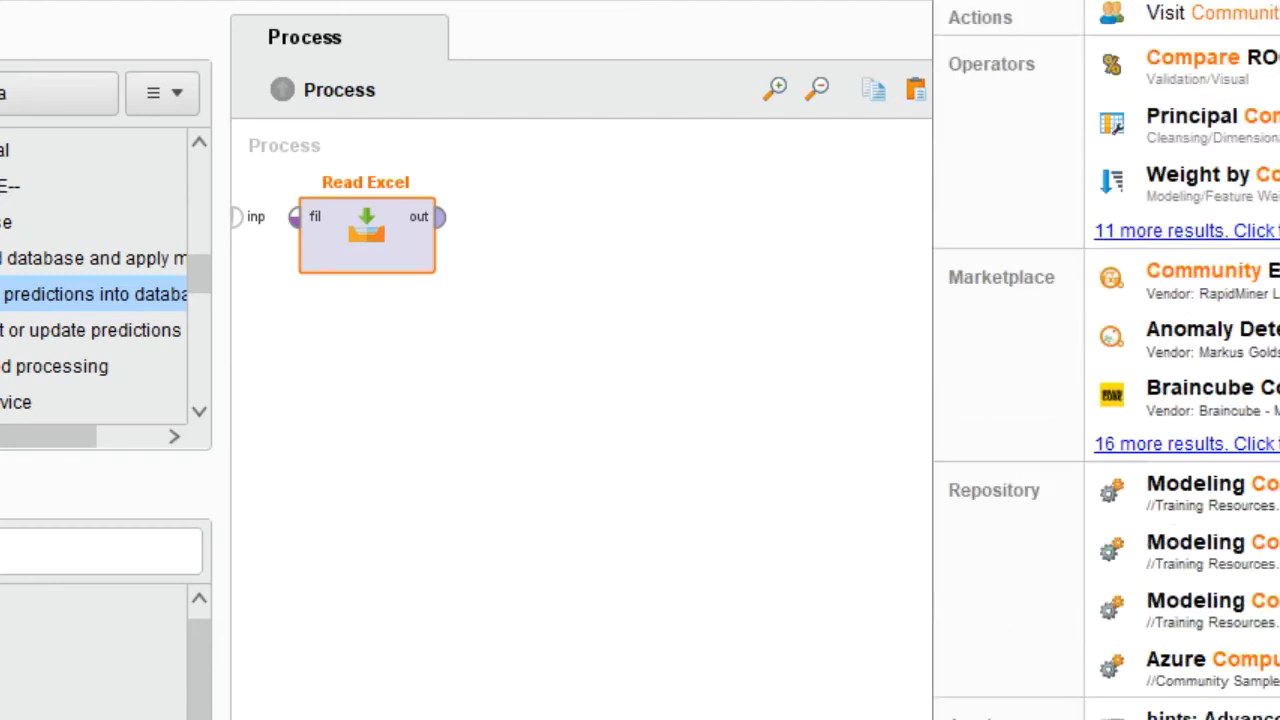
{"action": "type", "text": "po"}
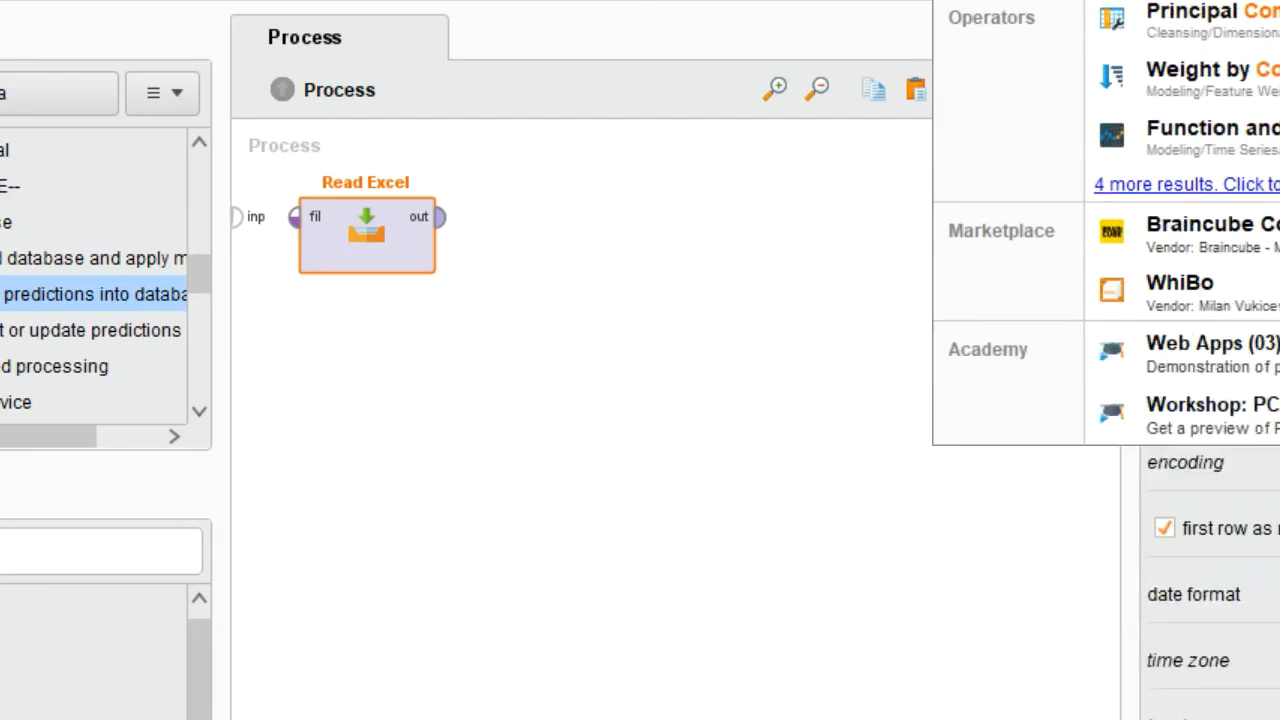
{"action": "left_click_drag", "start_coordinate": [1097, 29], "coordinate": [540, 256]}
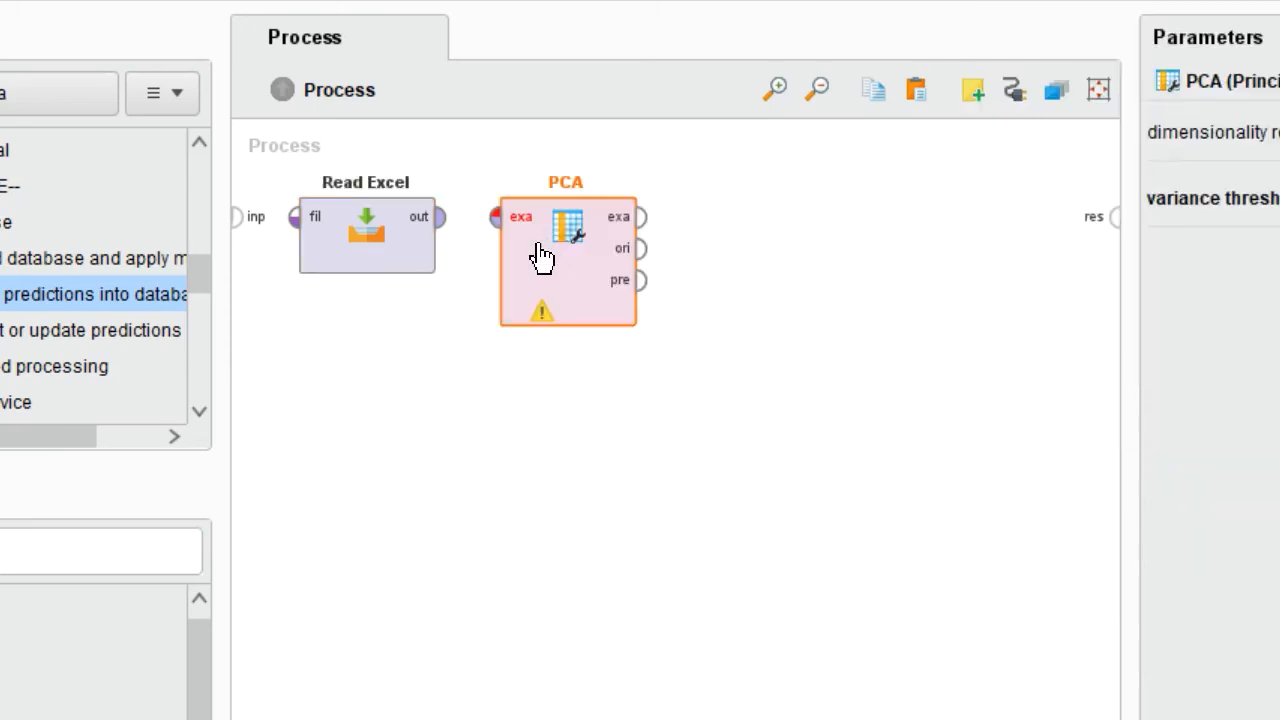
Connect Read Excel's out port to PCA's exa input, and select the PCA operator.
{"action": "left_click", "coordinate": [437, 223]}
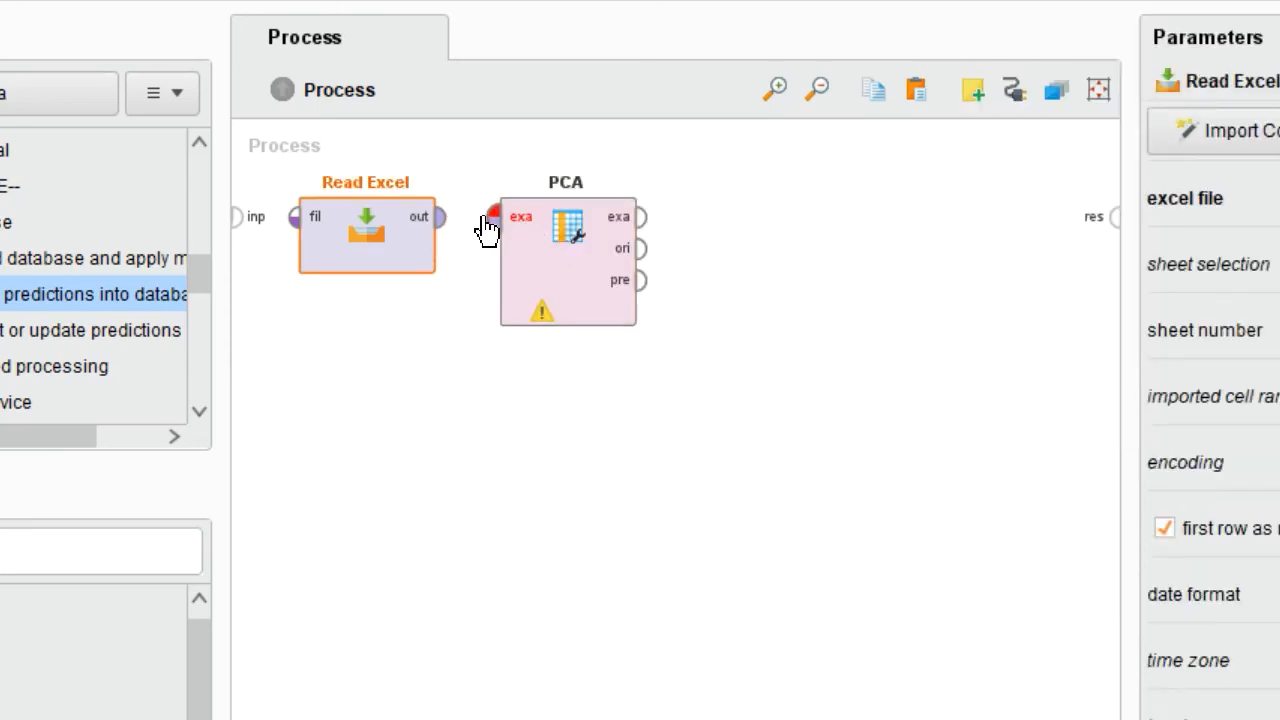
{"action": "left_click_drag", "start_coordinate": [441, 217], "coordinate": [508, 228]}
{"action": "left_click", "coordinate": [585, 248]}
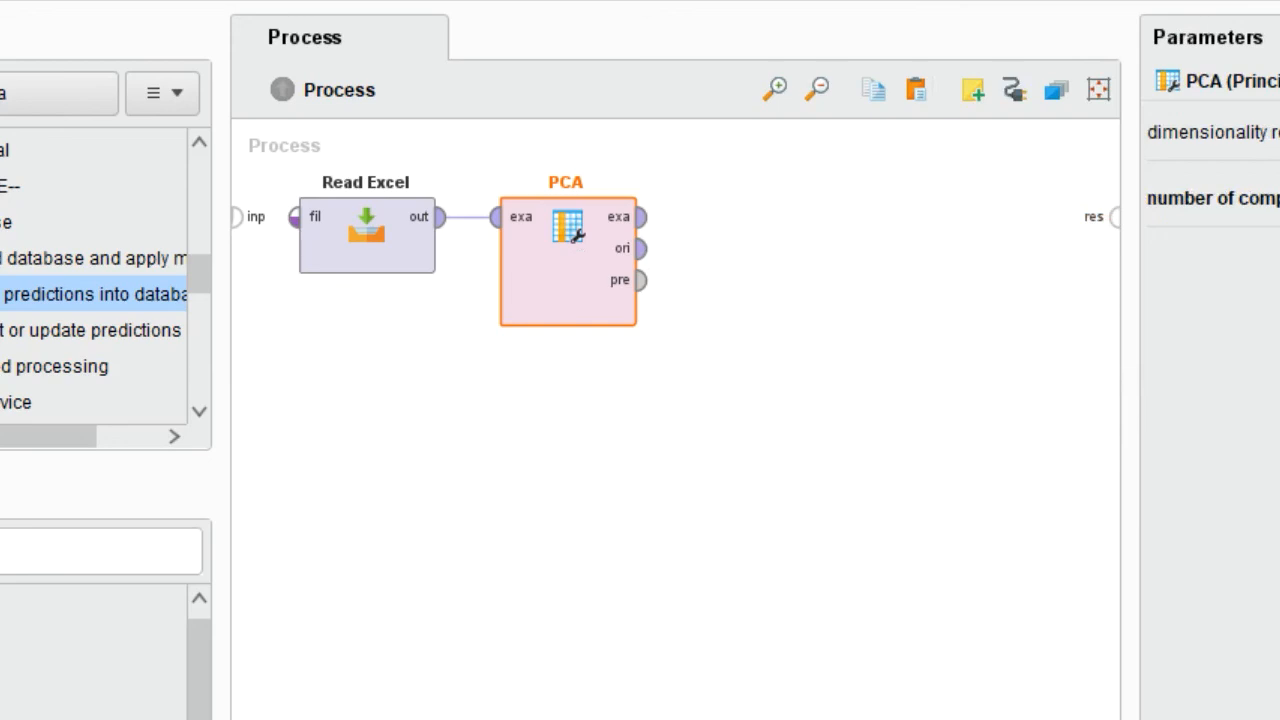
Add a Write Excel operator after PCA and connect PCA's exa output to its first inp port.
{"action": "type", "text": "write"}
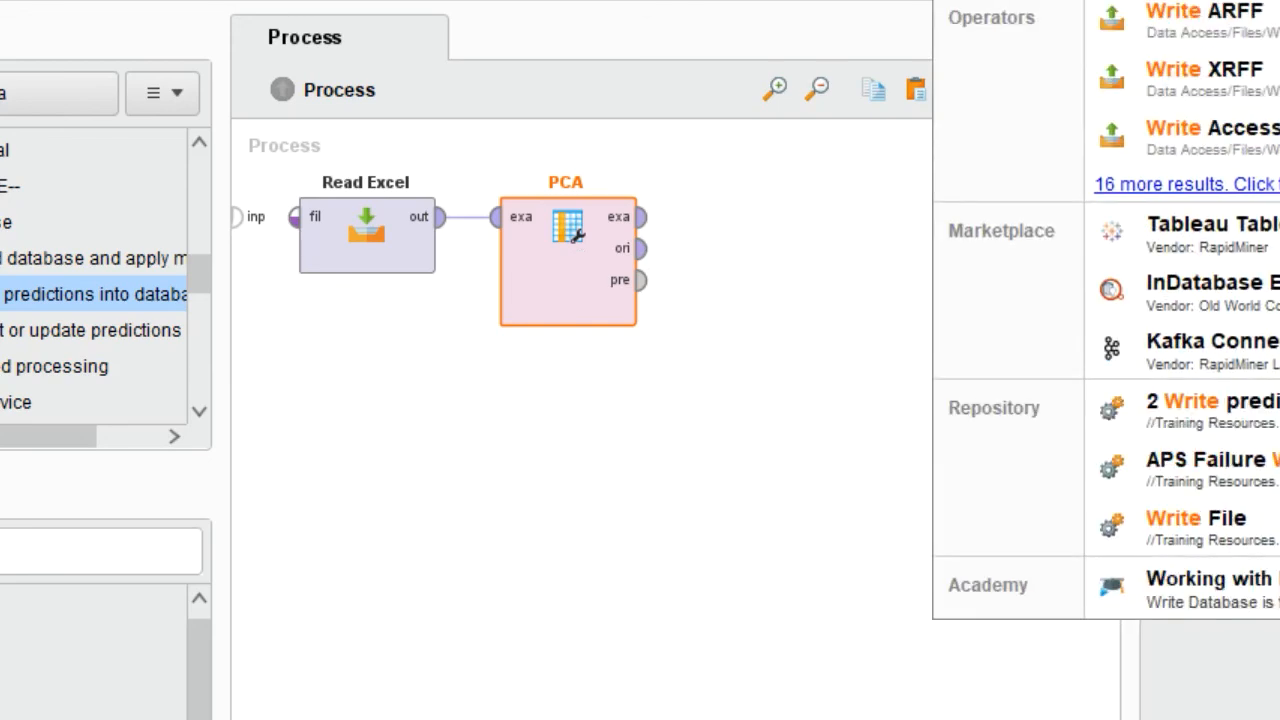
{"action": "key", "text": "Down"}
{"action": "key", "text": "Down"}
{"action": "key", "text": "Down"}
{"action": "key", "text": "Down"}
{"action": "key", "text": "Down"}
{"action": "key", "text": "Up"}
{"action": "key", "text": "Return"}
{"action": "left_click_drag", "start_coordinate": [1237, 326], "coordinate": [771, 252]}
{"action": "left_click", "coordinate": [655, 222]}
{"action": "left_click_drag", "start_coordinate": [655, 222], "coordinate": [697, 218]}
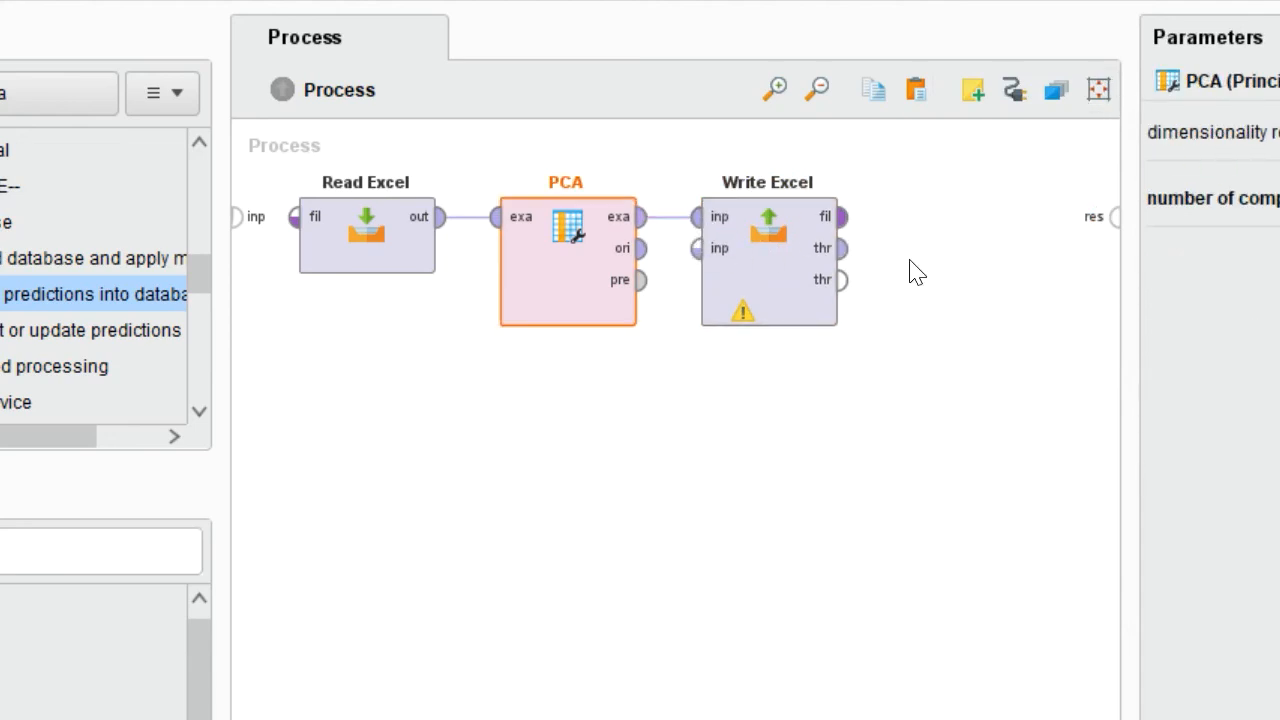
Browse to Ce PC, select DATA (D:), and name Write Excel's output file acp.
{"action": "left_click", "coordinate": [812, 266]}
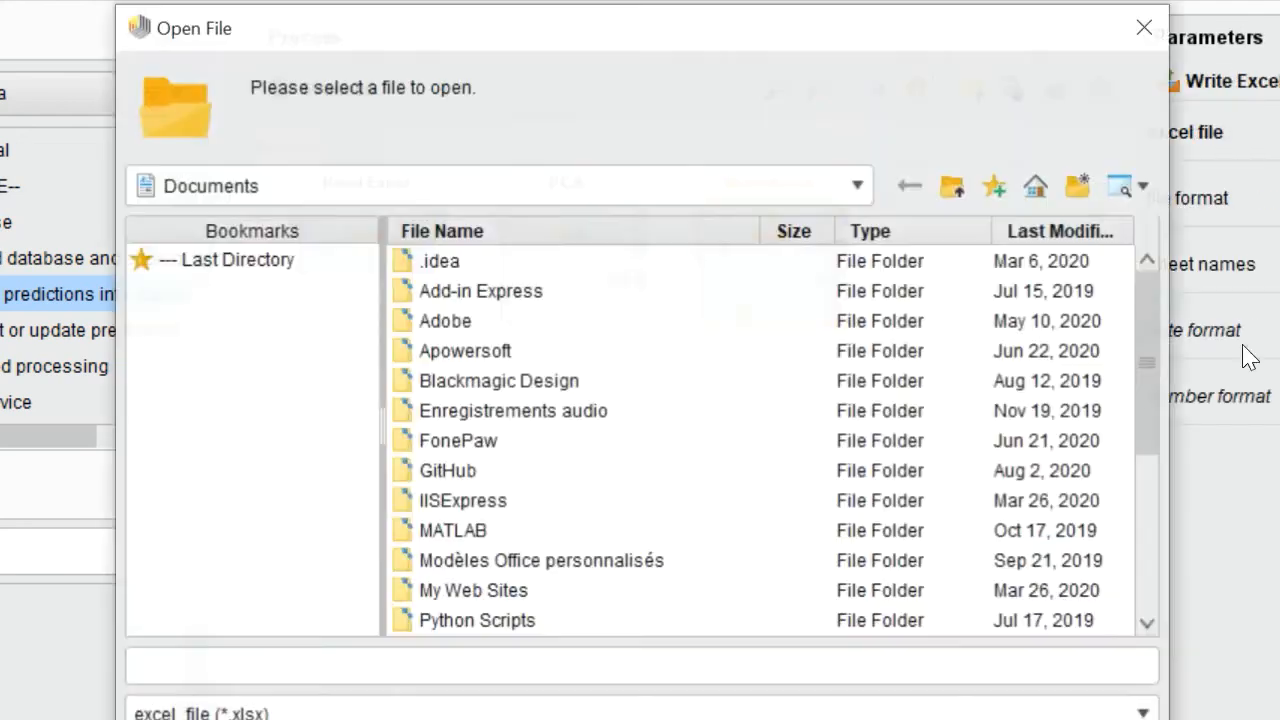
{"action": "left_click", "coordinate": [186, 190]}
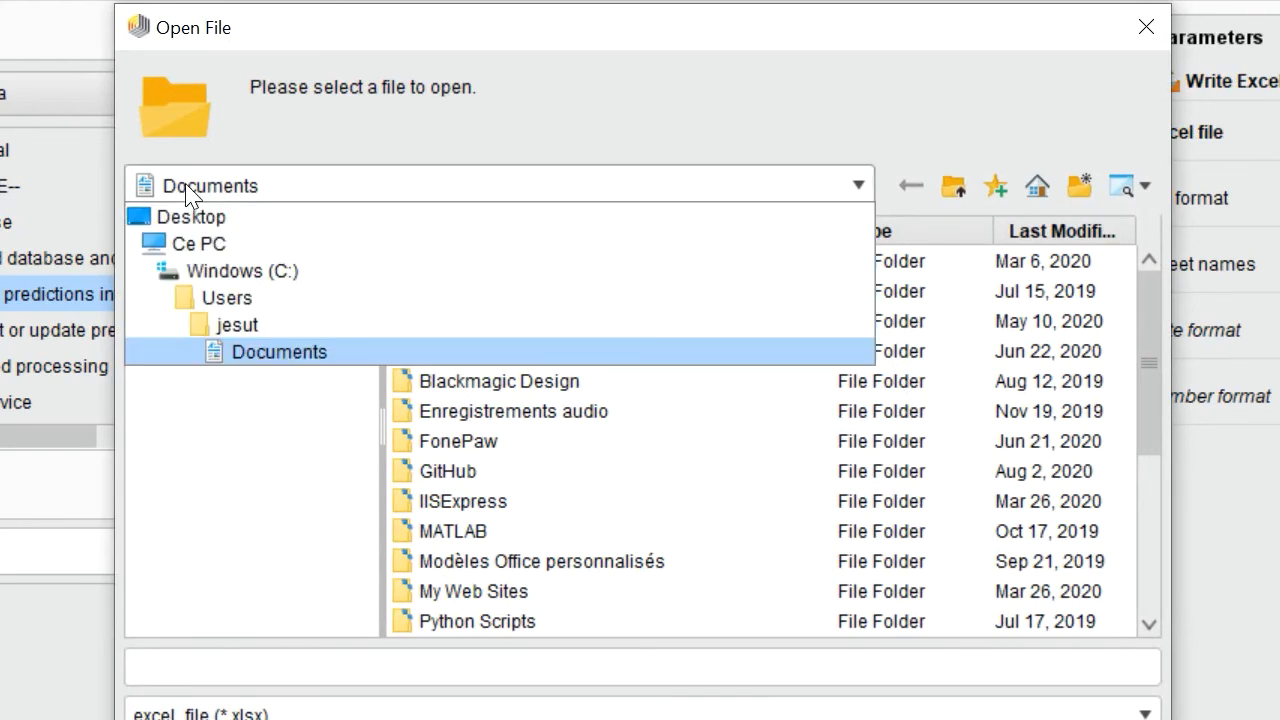
{"action": "left_click", "coordinate": [226, 250]}
{"action": "left_click", "coordinate": [462, 294]}
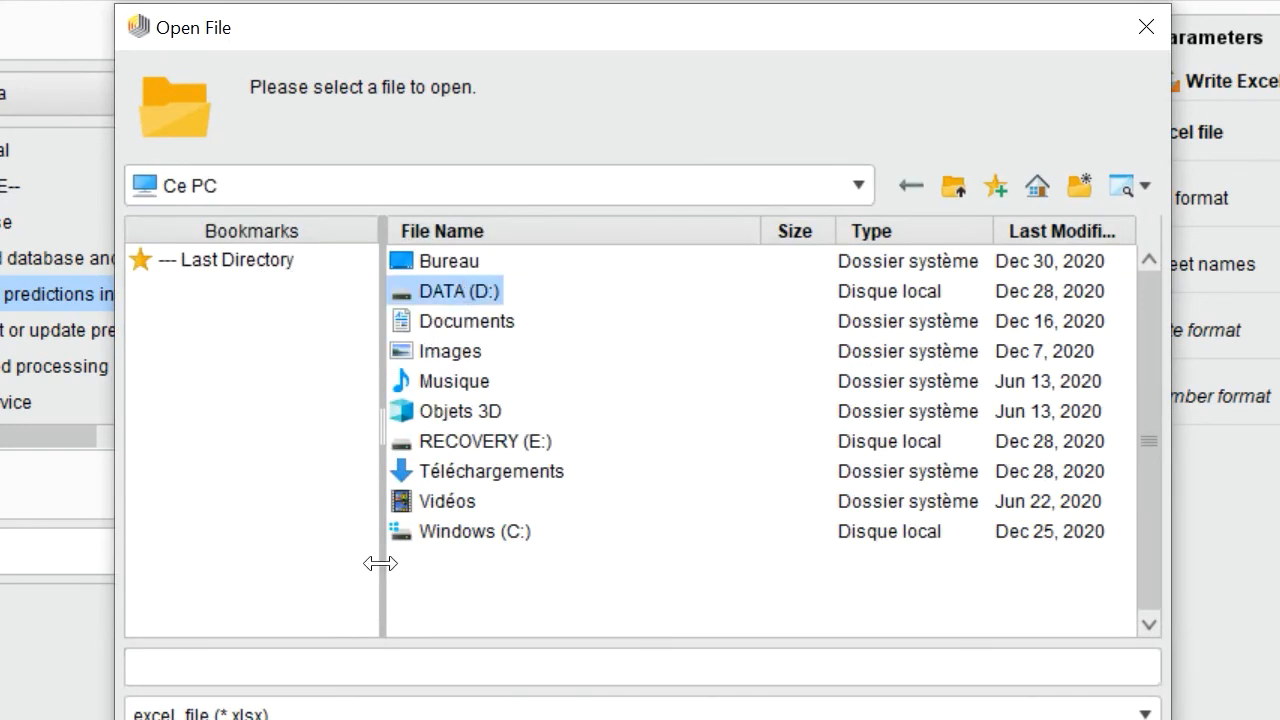
{"action": "left_click", "coordinate": [246, 674]}
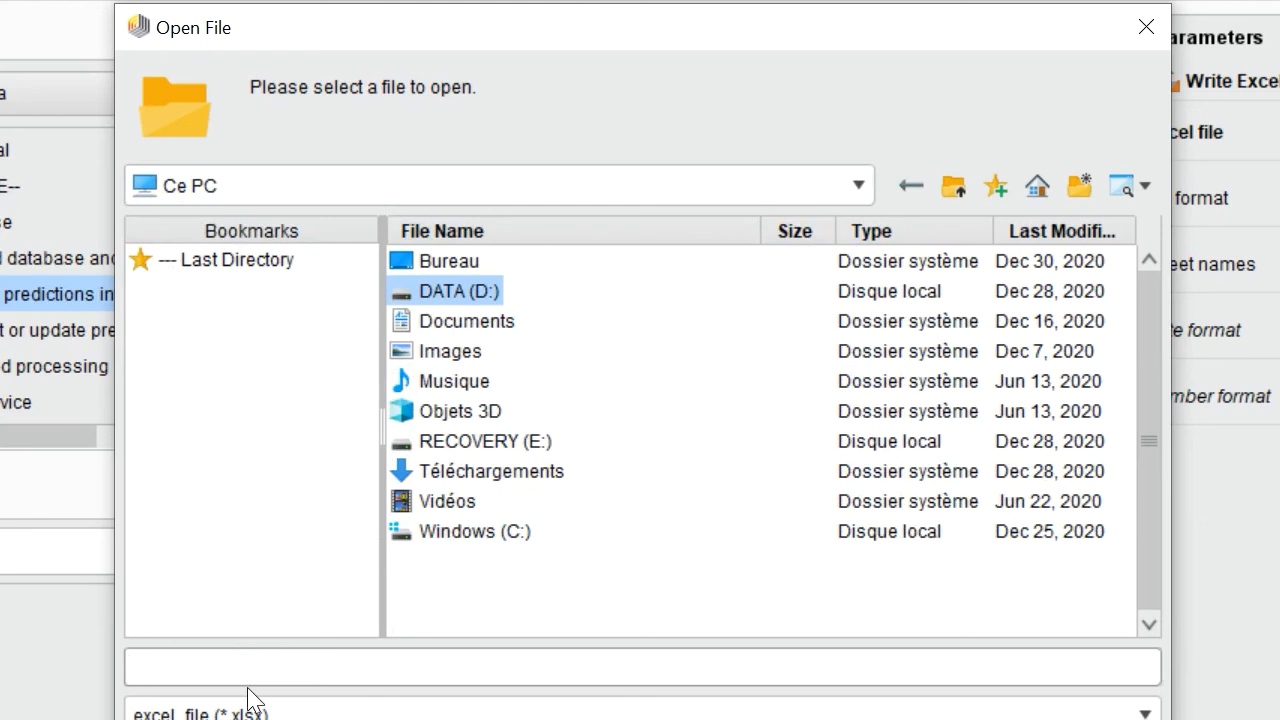
{"action": "type", "text": "acp"}
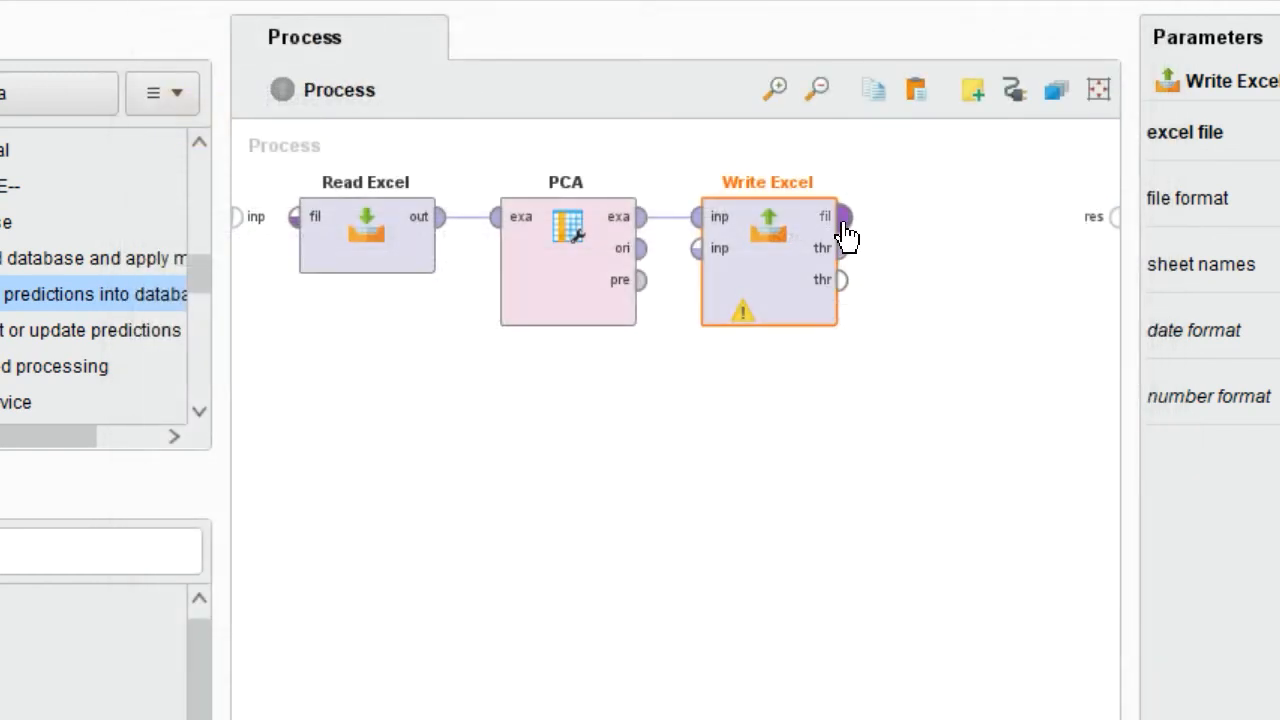
Connect Write Excel's fil output to the process's res port.
{"action": "left_click_drag", "start_coordinate": [843, 226], "coordinate": [1113, 216]}
{"action": "left_click_drag", "start_coordinate": [843, 216], "coordinate": [1114, 230]}
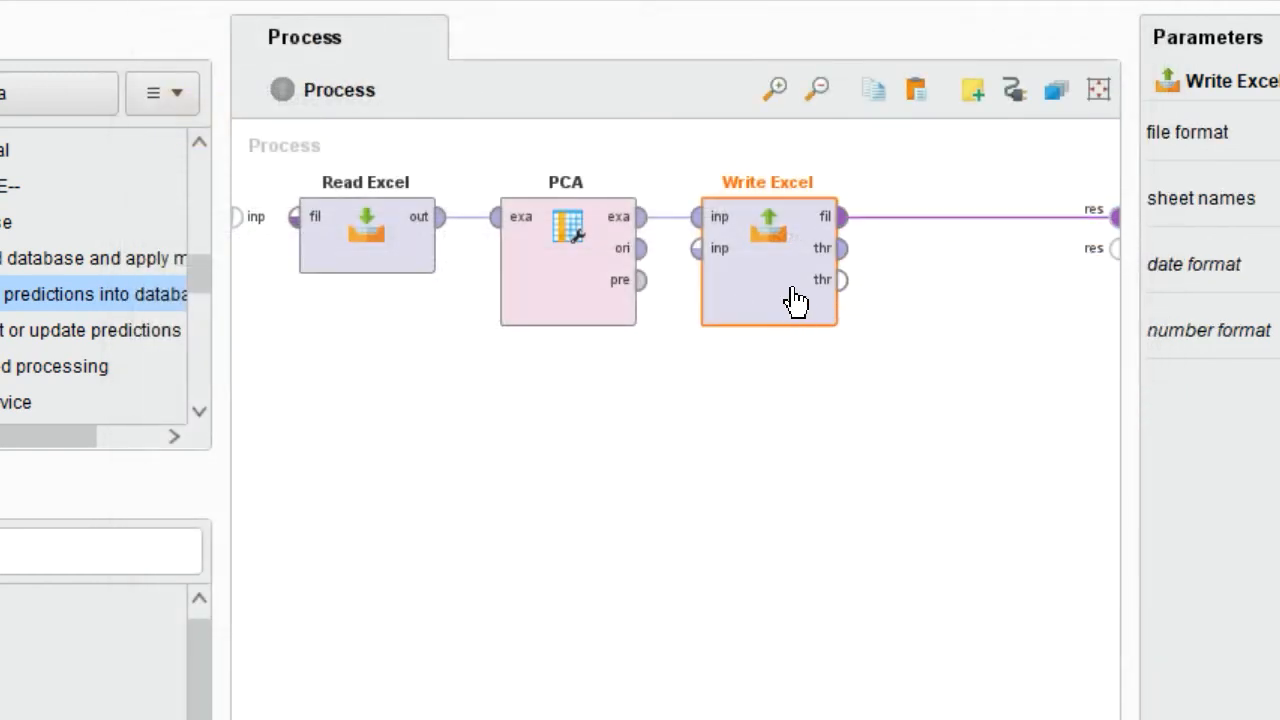